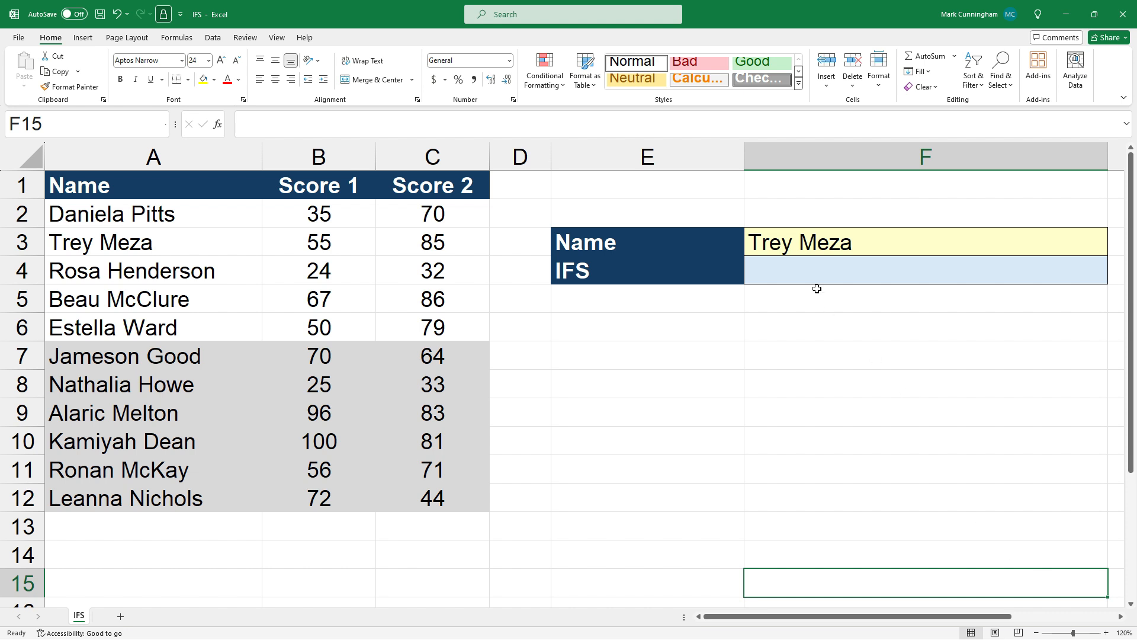
Step: Start an IFS formula in F4 whose first condition checks F3=A2 and returns B2
{"action": "left_click", "coordinate": [805, 269]}
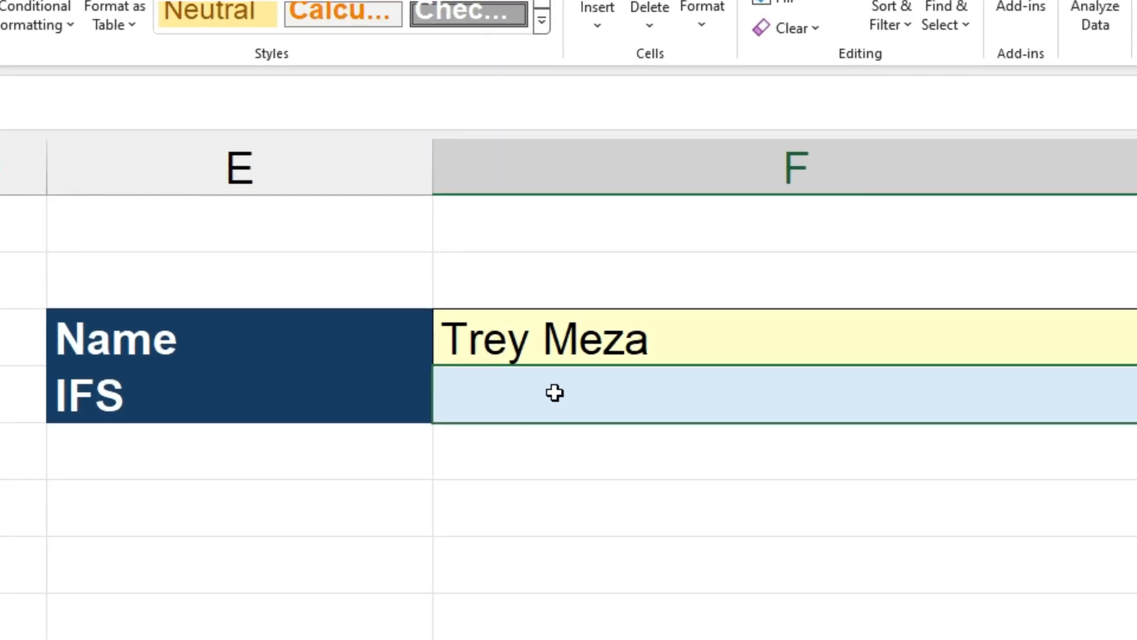
{"action": "double_click", "coordinate": [555, 393]}
{"action": "type", "text": "=ifs("}
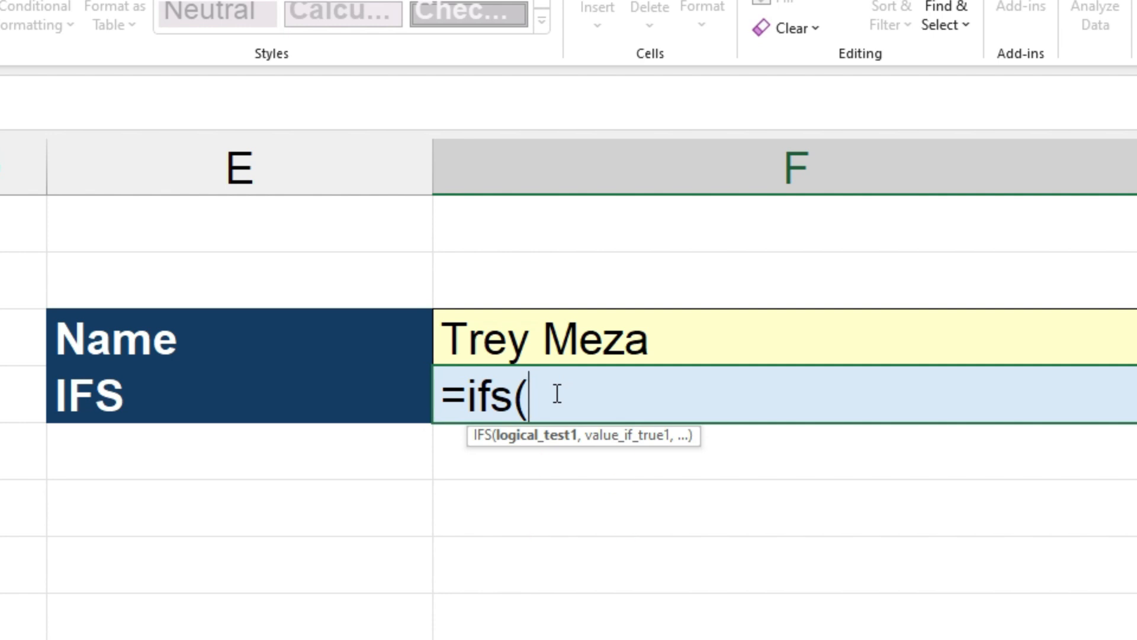
{"action": "left_click", "coordinate": [536, 335]}
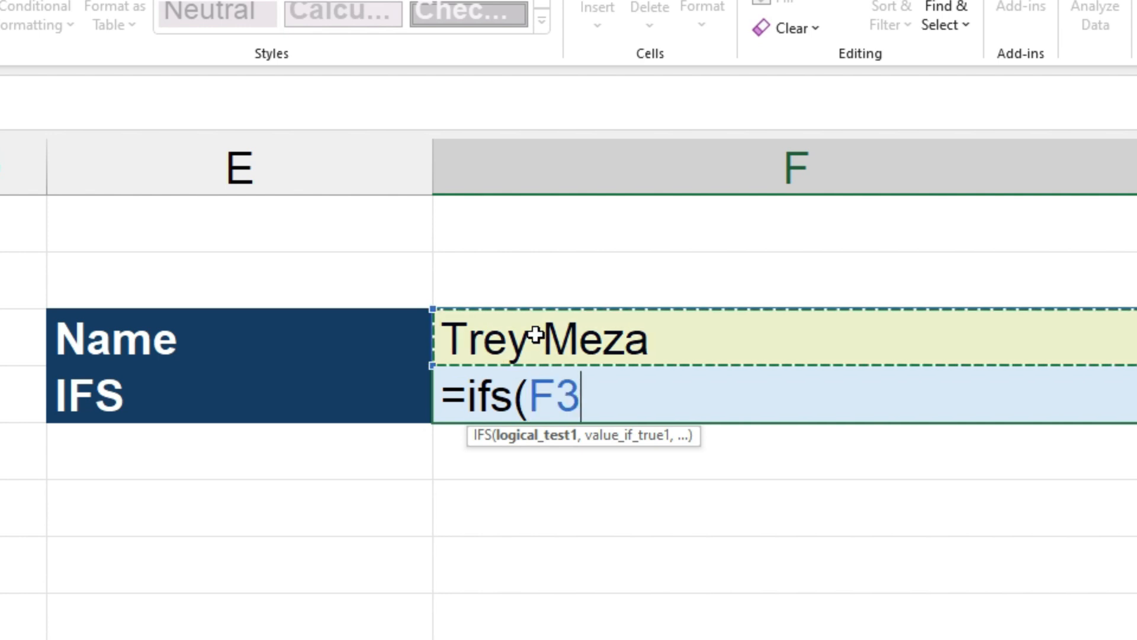
{"action": "type", "text": "="}
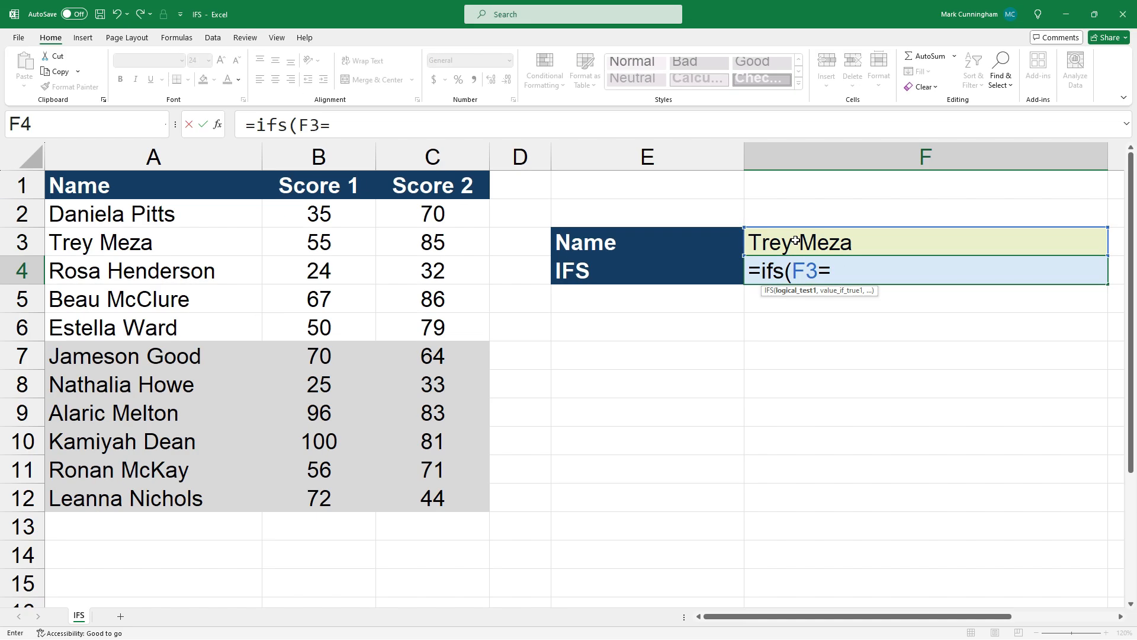
{"action": "left_click", "coordinate": [202, 214]}
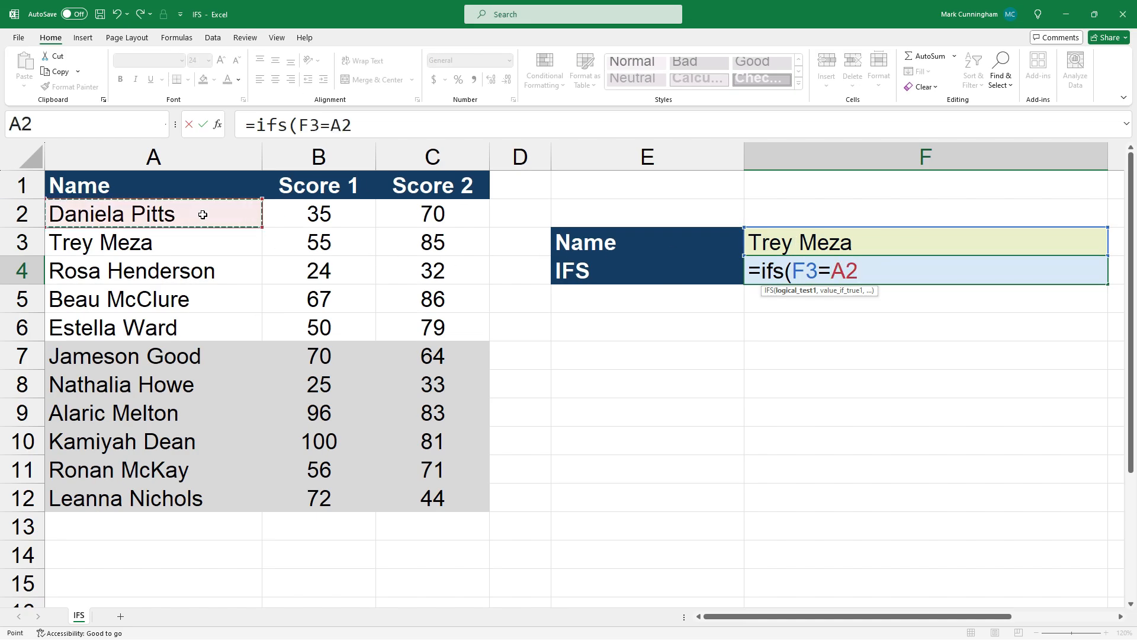
{"action": "type", "text": ","}
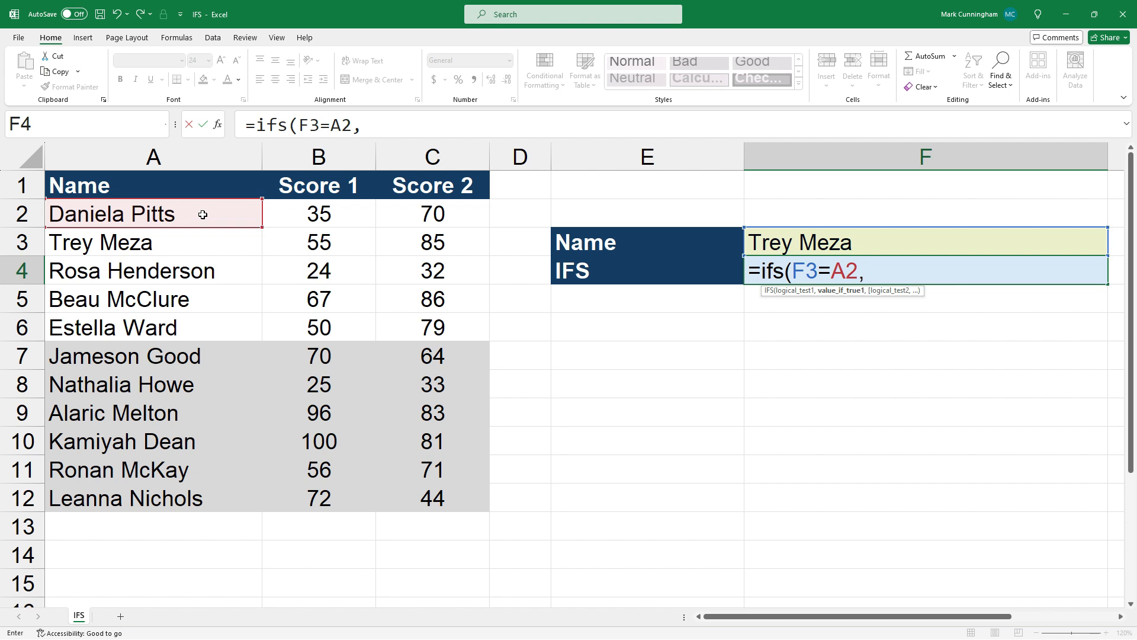
{"action": "left_click", "coordinate": [320, 217]}
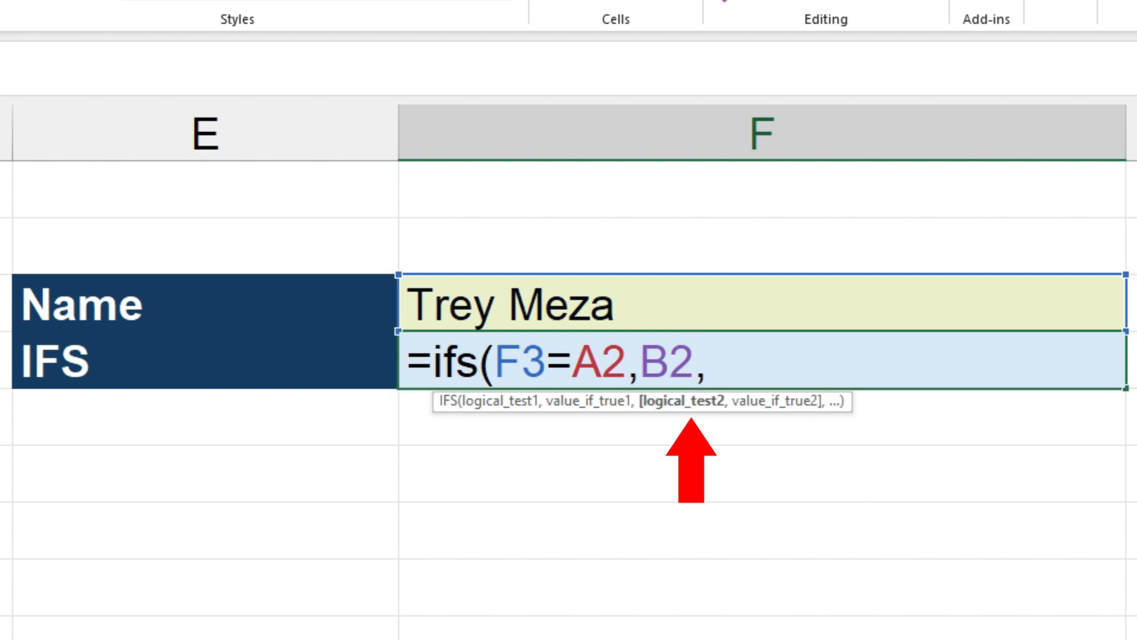
{"action": "type", "text": ","}
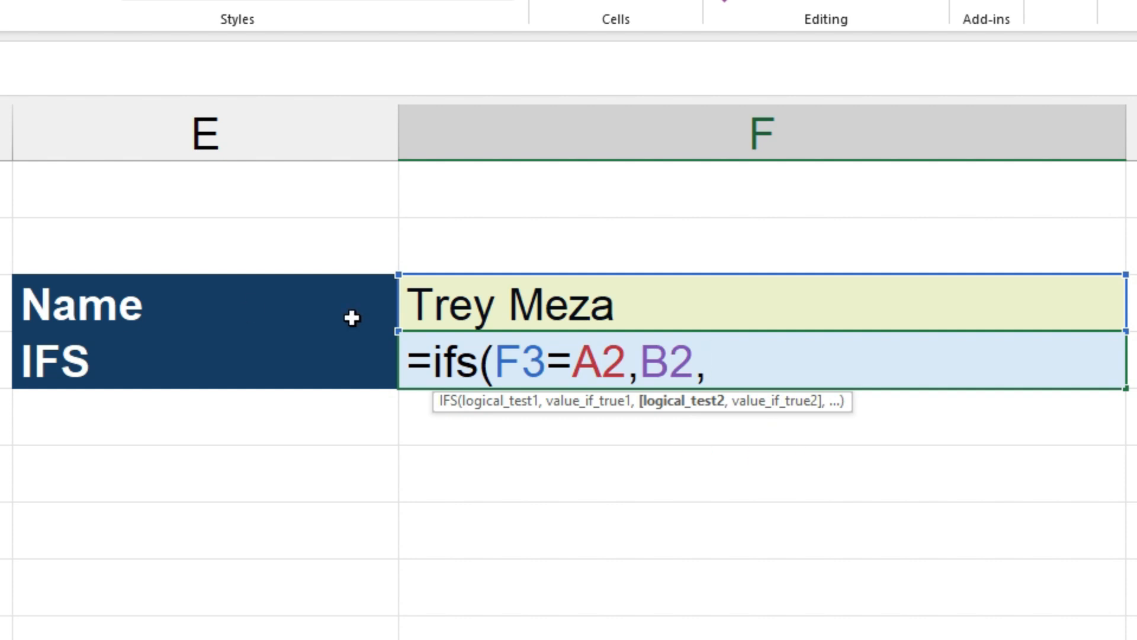
Step: Add a second IFS condition F3=A3 returning B3
{"action": "left_click", "coordinate": [503, 303]}
{"action": "type", "text": "="}
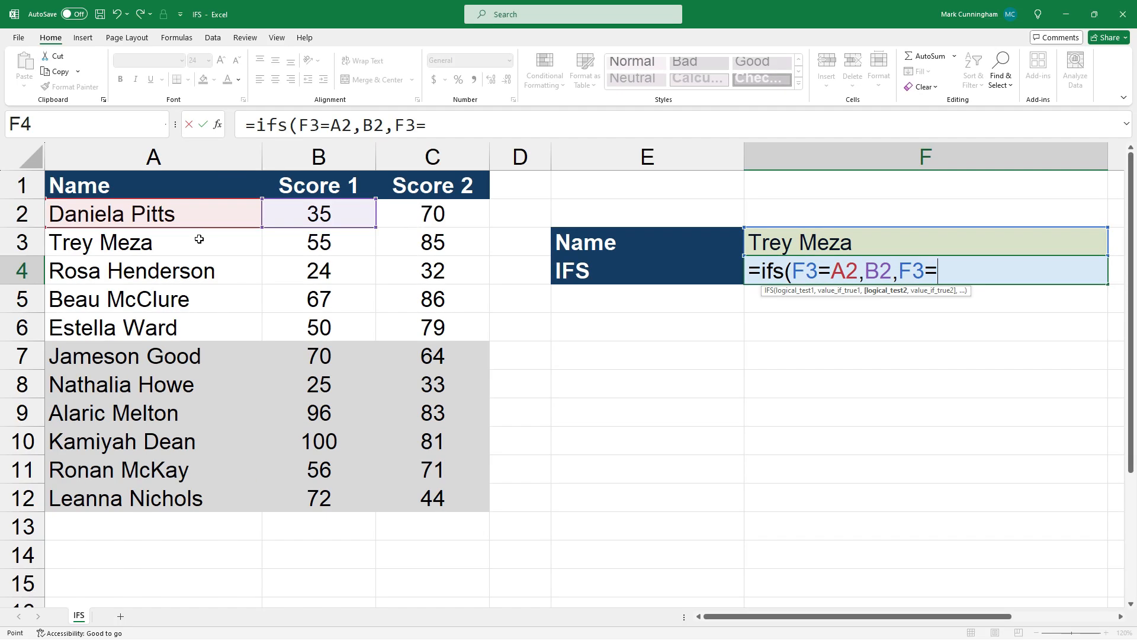
{"action": "left_click", "coordinate": [199, 239]}
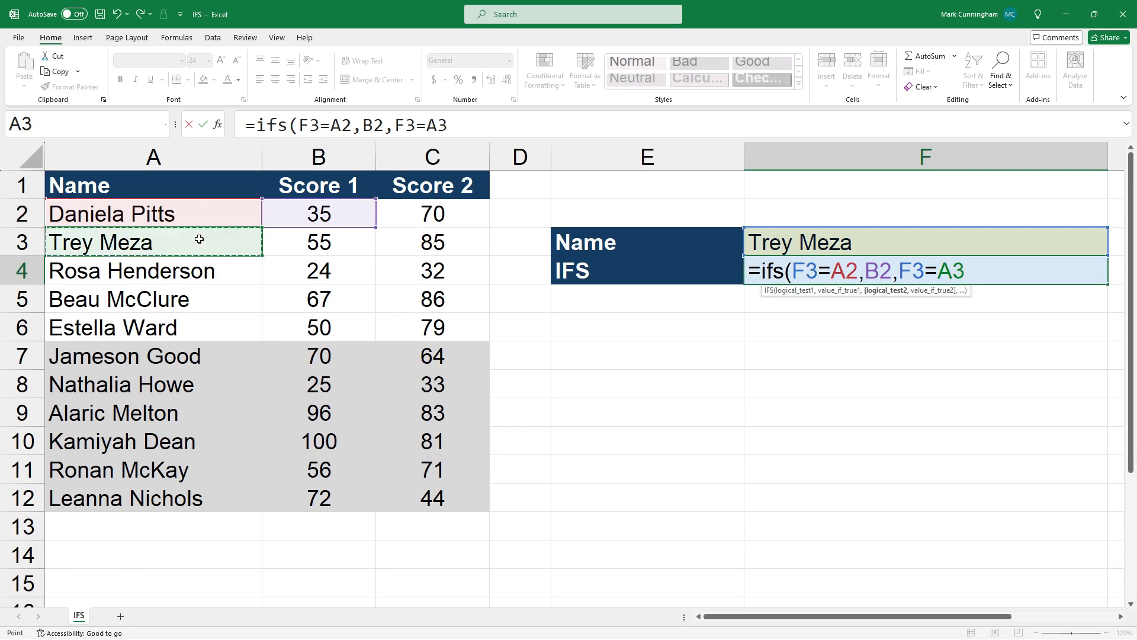
{"action": "type", "text": ","}
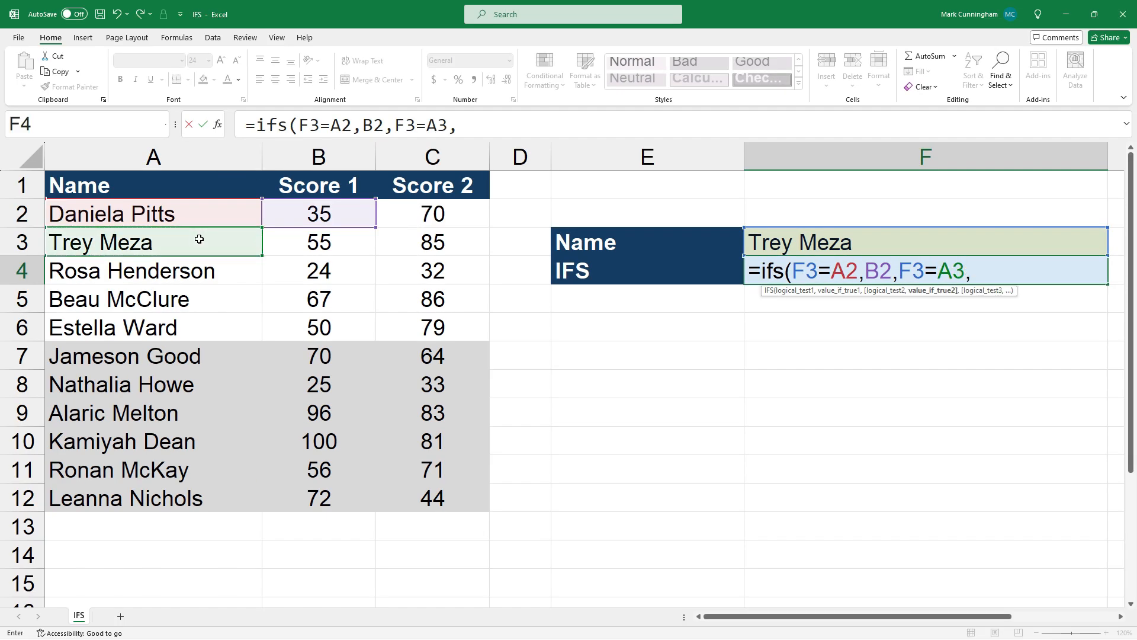
{"action": "left_click", "coordinate": [330, 245]}
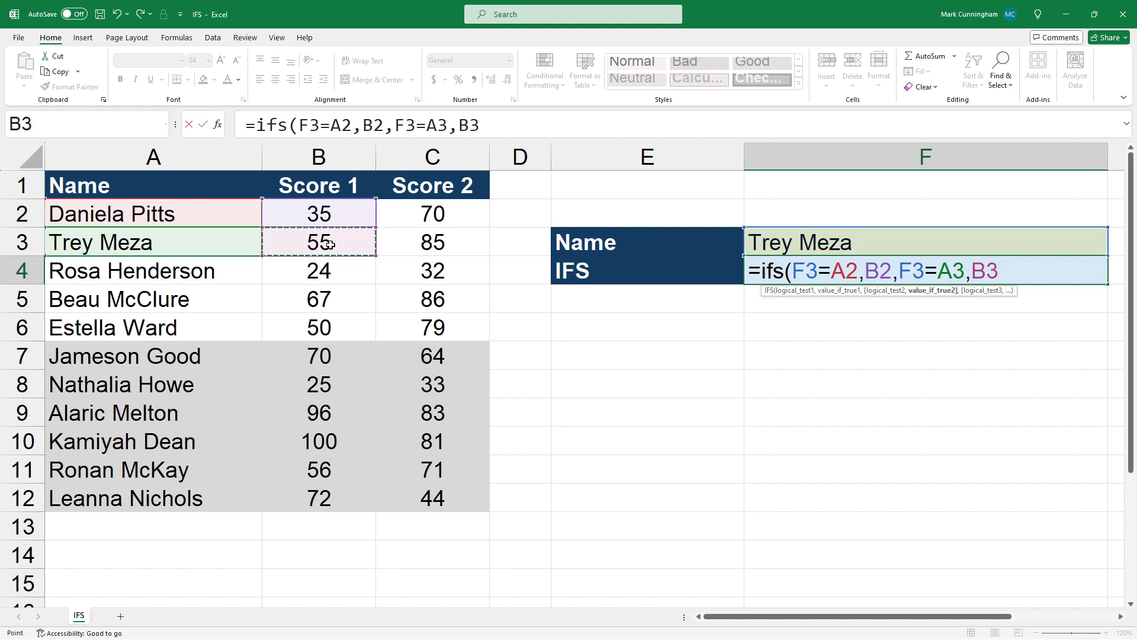
{"action": "type", "text": ","}
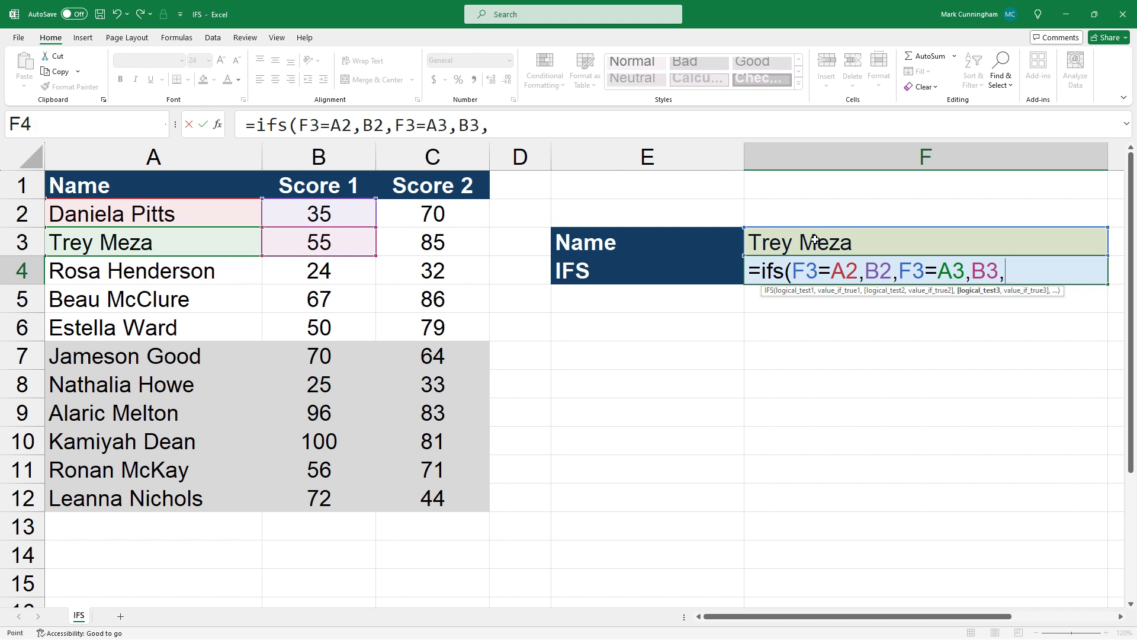
Step: Add a third condition F3=A4 returning B4, close the parenthesis and enter the formula
{"action": "left_click", "coordinate": [810, 240]}
{"action": "type", "text": "="}
{"action": "left_click", "coordinate": [225, 270]}
{"action": "type", "text": ","}
{"action": "left_click", "coordinate": [315, 270]}
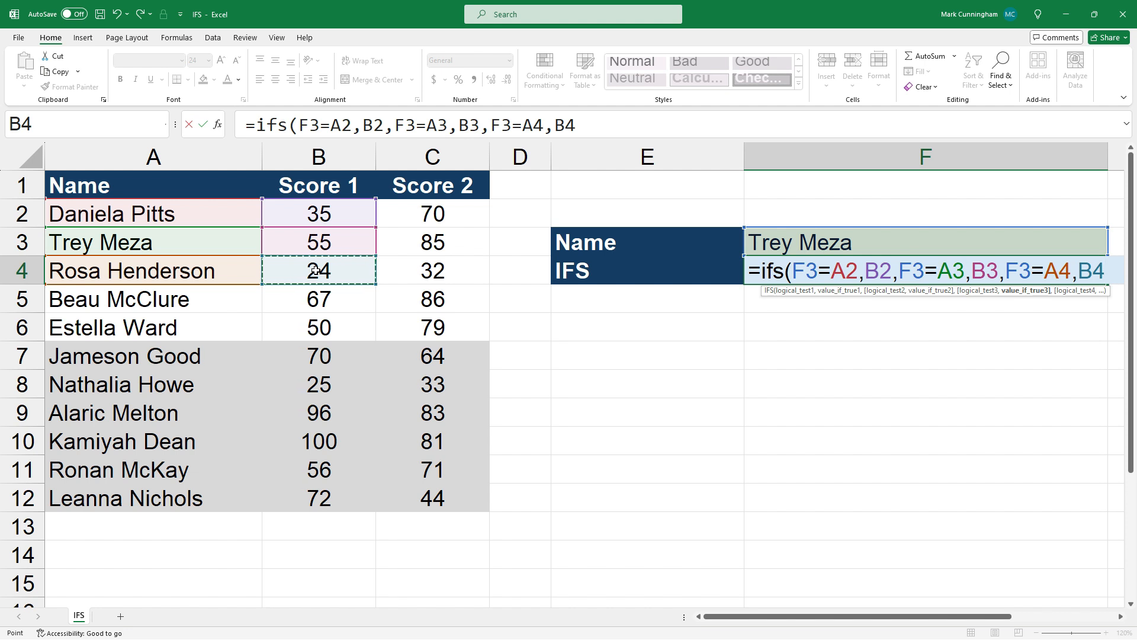
{"action": "type", "text": ")"}
{"action": "key", "text": "Return"}
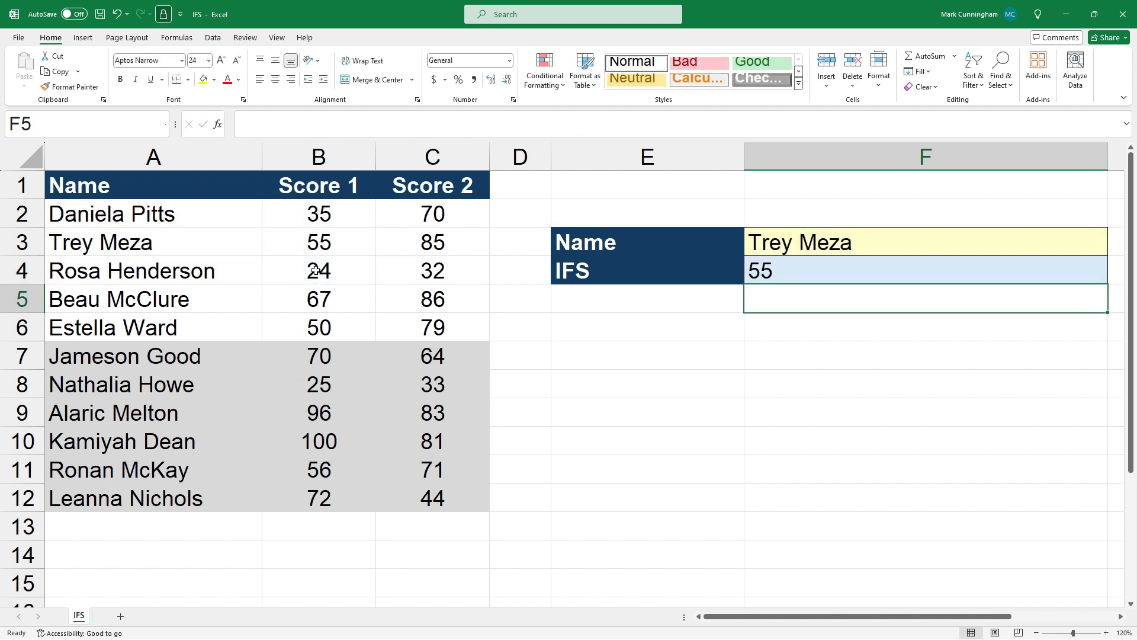
{"action": "left_click", "coordinate": [711, 355]}
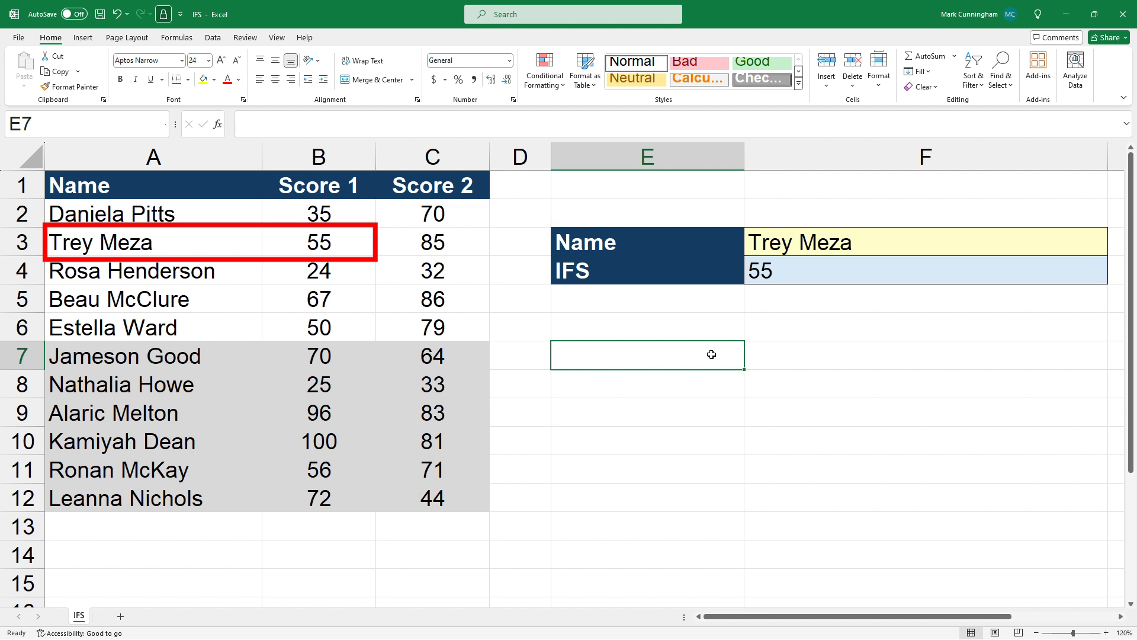
{"action": "left_click", "coordinate": [845, 247]}
{"action": "type", "text": "Dani"}
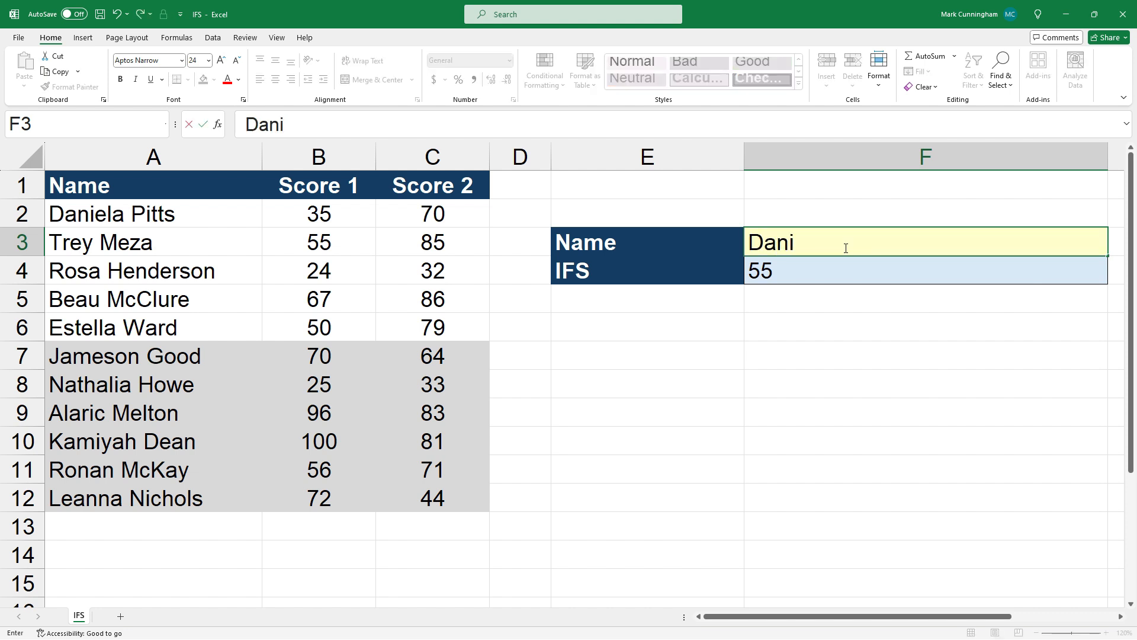
{"action": "type", "text": "ela Pitts"}
{"action": "key", "text": "Return"}
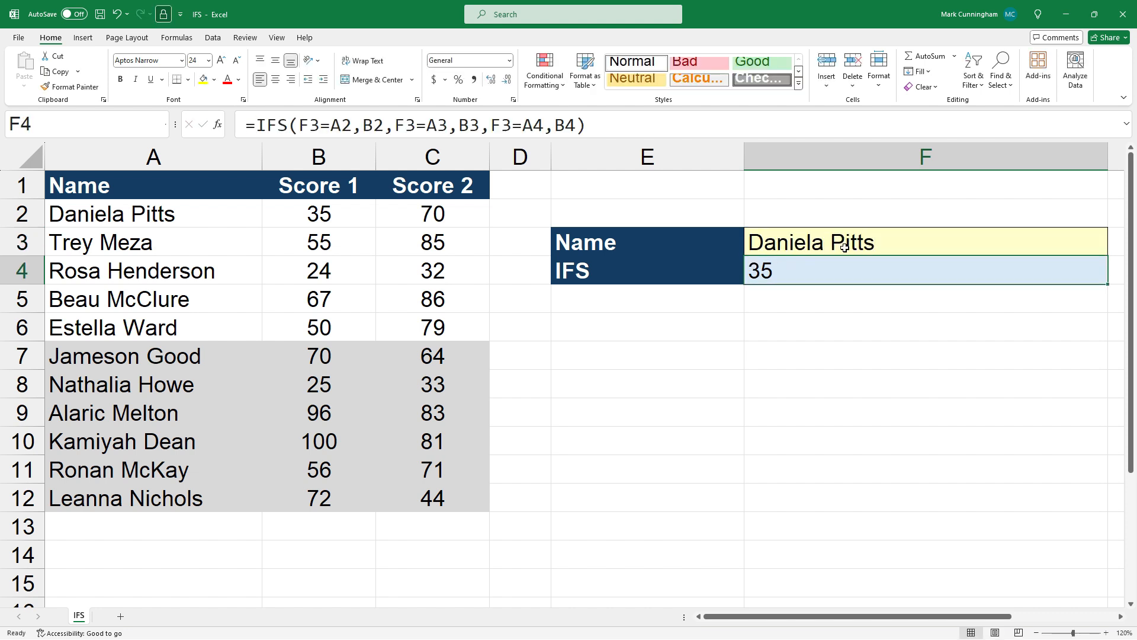
Step: Open the IFS formula in F4 for editing to inspect its arguments, then leave it unchanged
{"action": "left_click", "coordinate": [794, 343]}
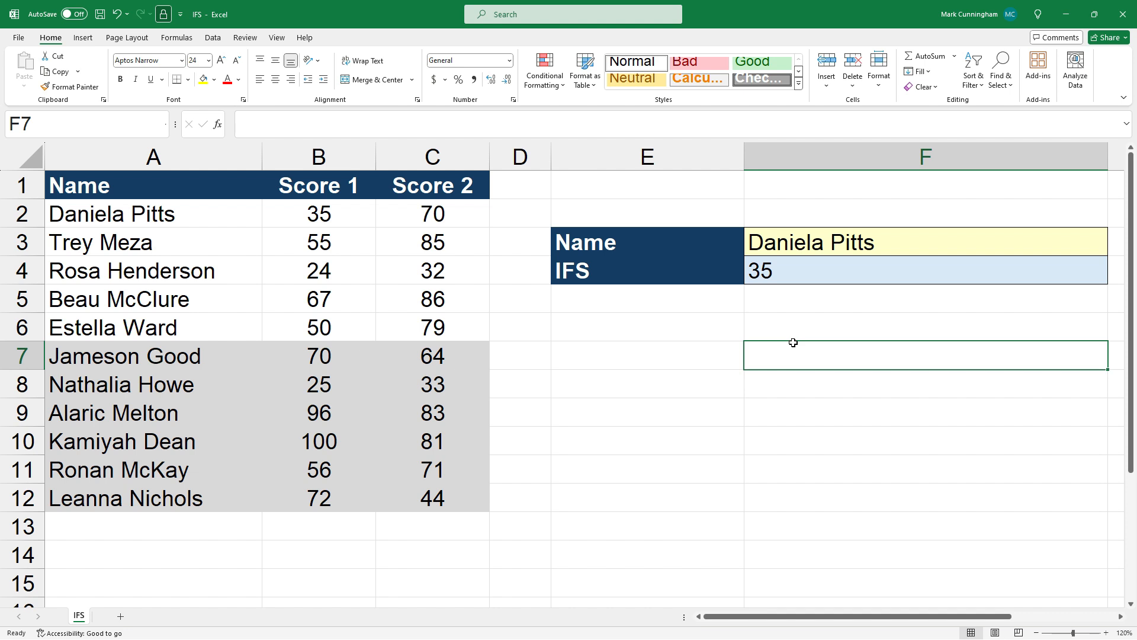
{"action": "left_click", "coordinate": [819, 248]}
{"action": "left_click", "coordinate": [815, 272]}
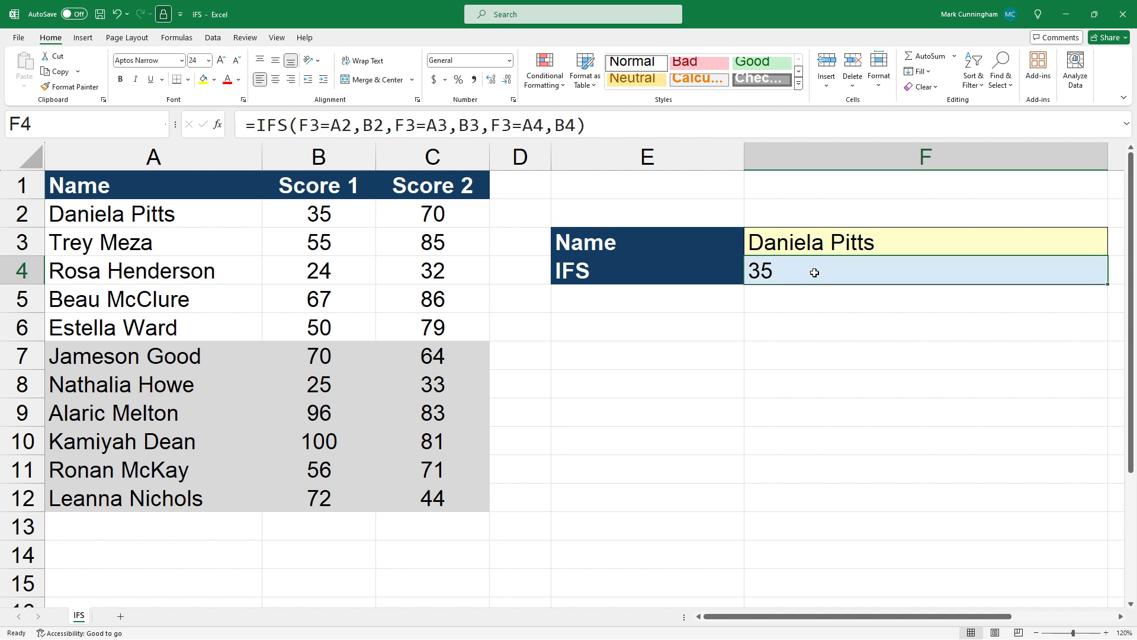
{"action": "left_click", "coordinate": [535, 126]}
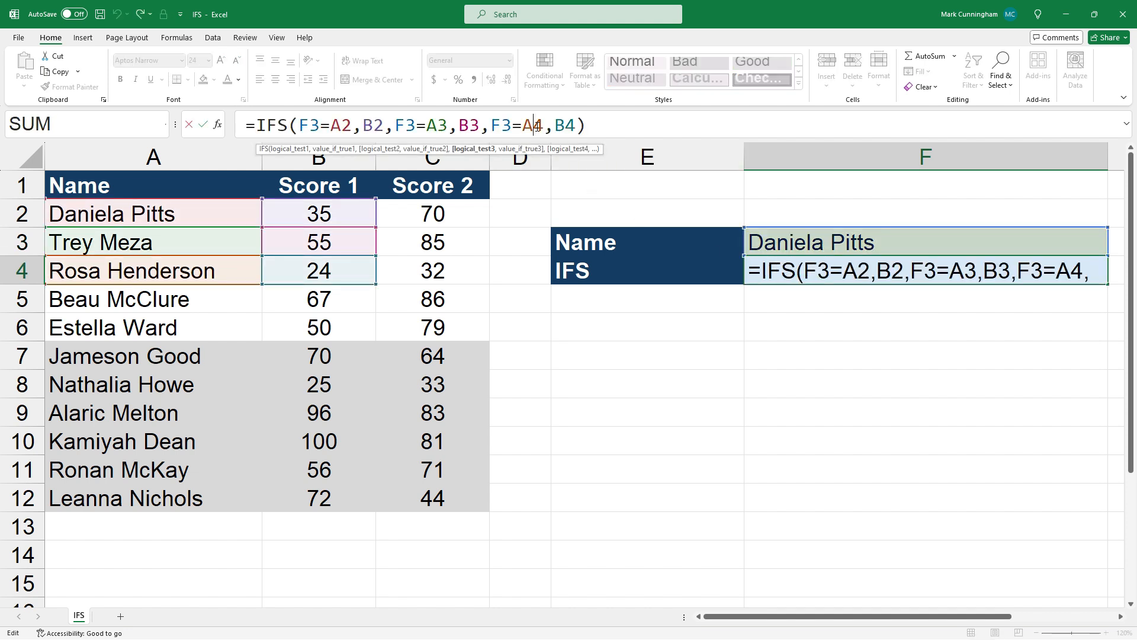
{"action": "key", "text": "ctrl+Return"}
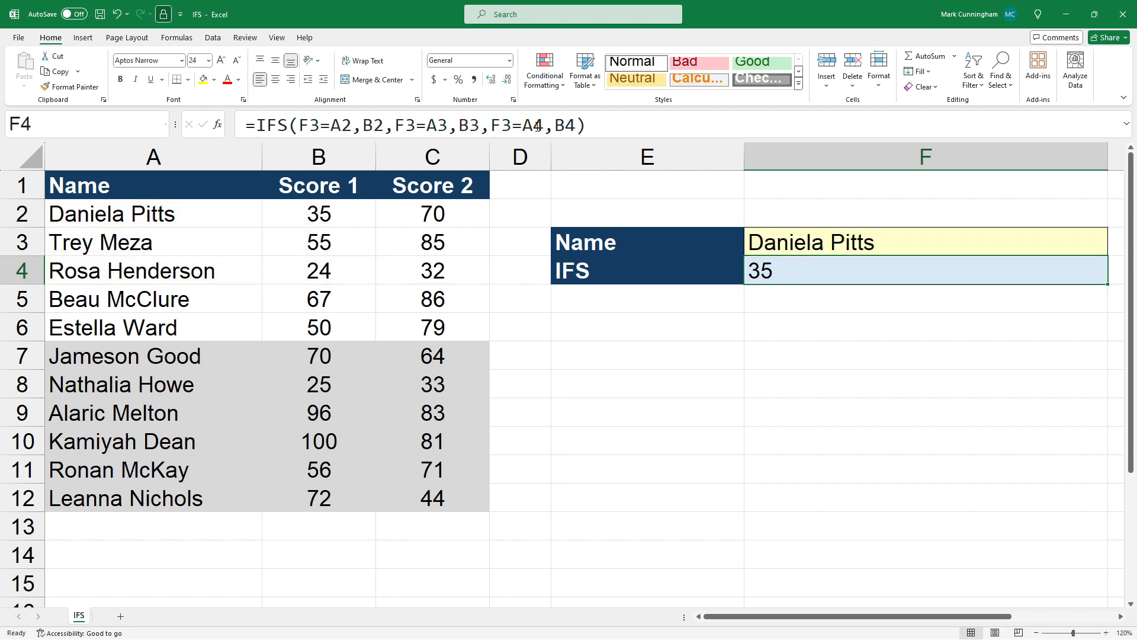
{"action": "left_click", "coordinate": [828, 248]}
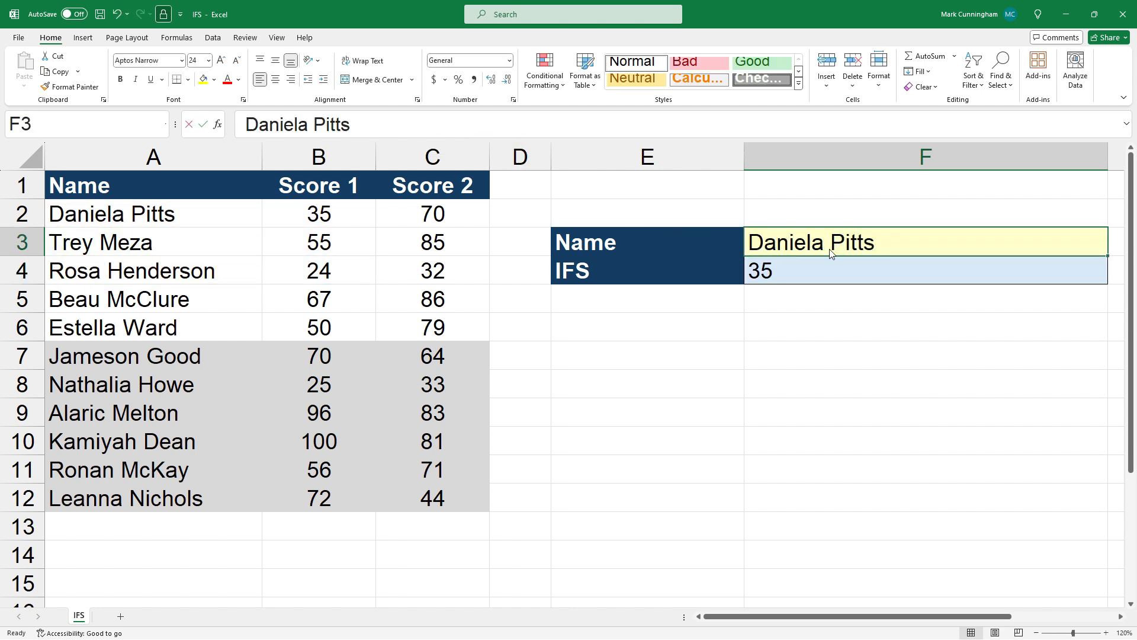
{"action": "type", "text": "Beau McClure"}
{"action": "key", "text": "Return"}
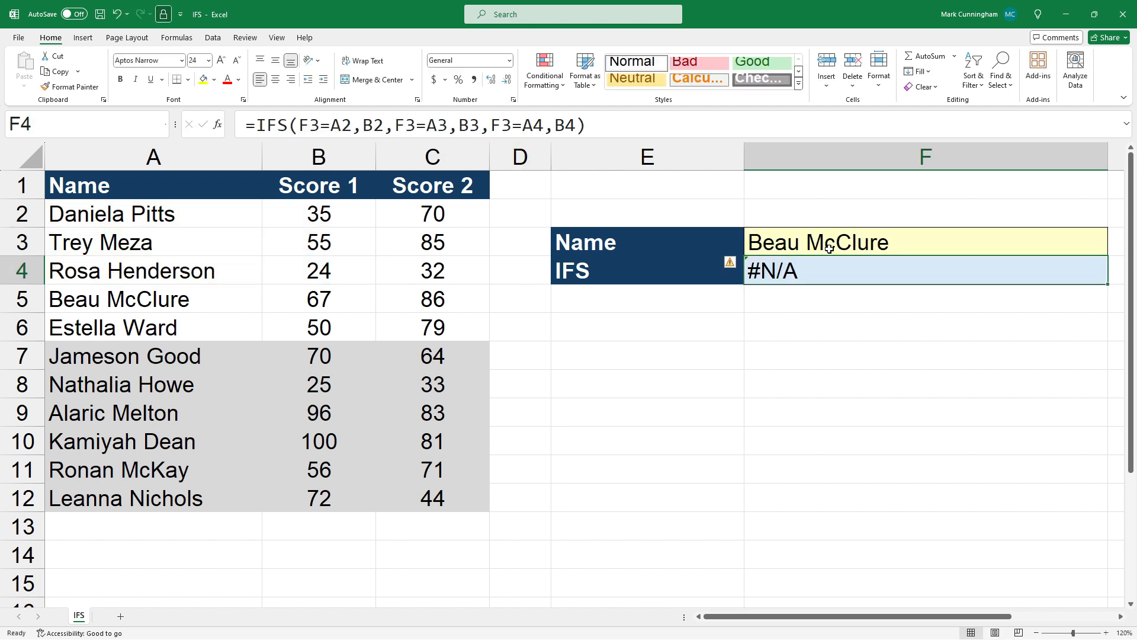
Step: Check the error options on F4 and place the cursor after the third condition in its IFS formula
{"action": "left_click", "coordinate": [733, 264]}
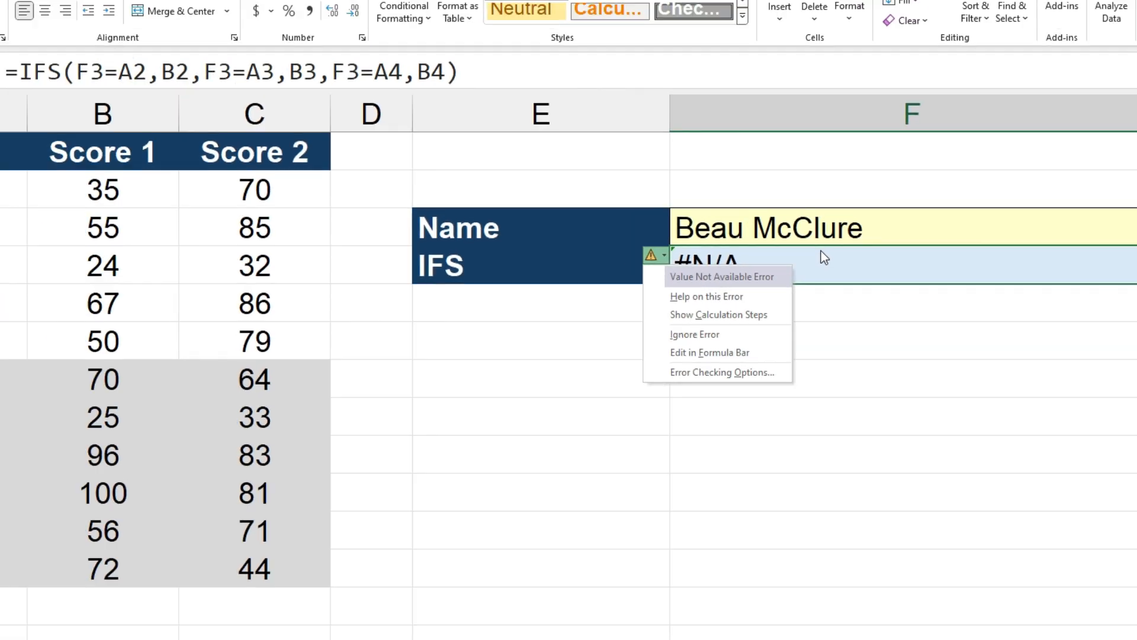
{"action": "left_click", "coordinate": [748, 233]}
{"action": "left_click", "coordinate": [550, 129]}
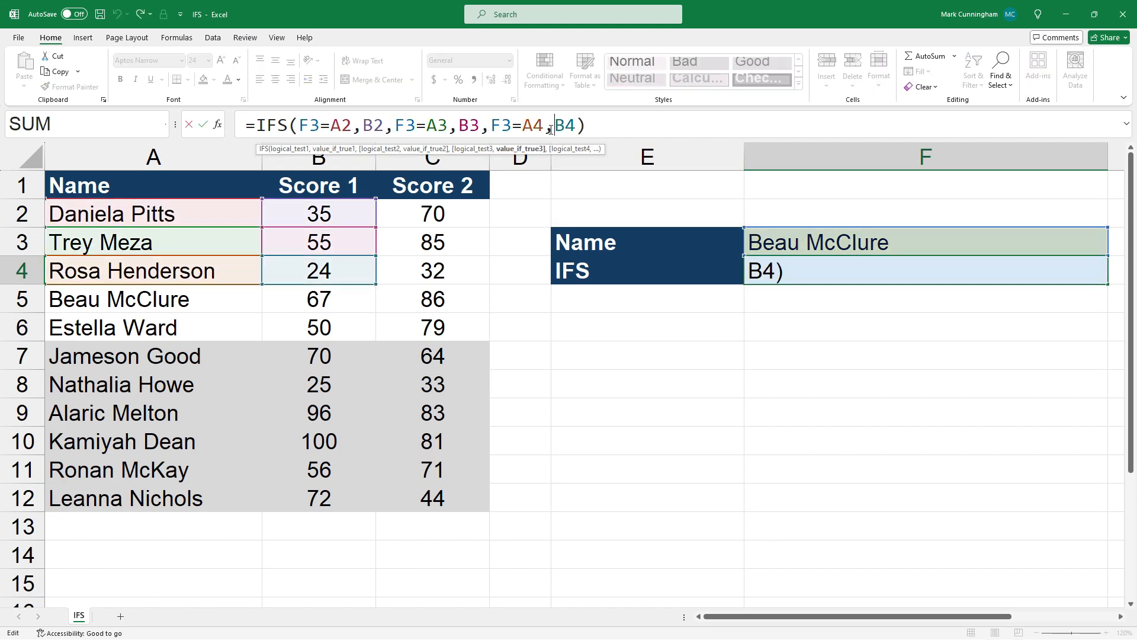